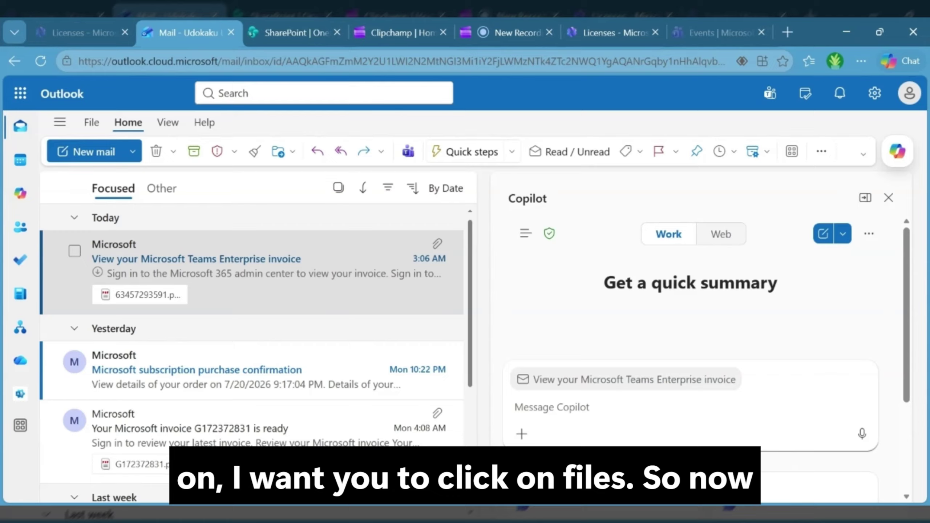
Open Outlook's Copilot settings and show the Prioritize options
click(91, 123)
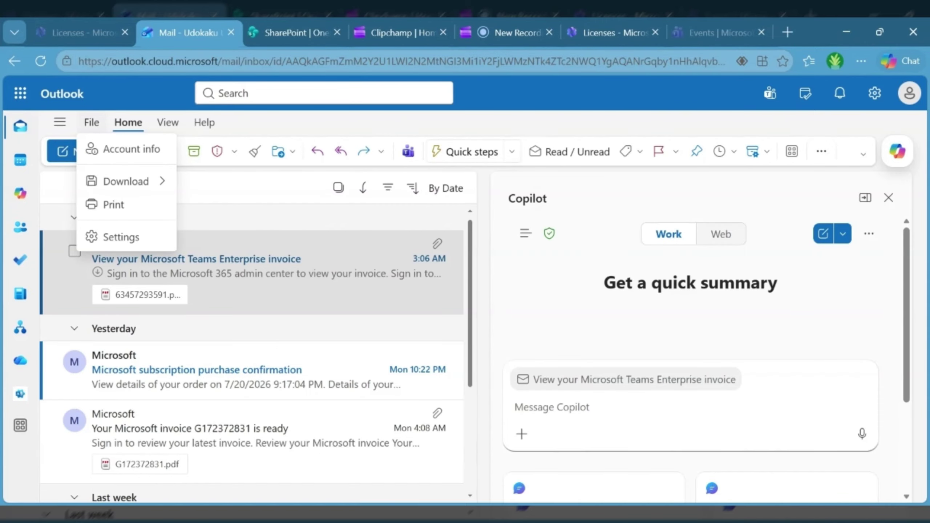
click(875, 105)
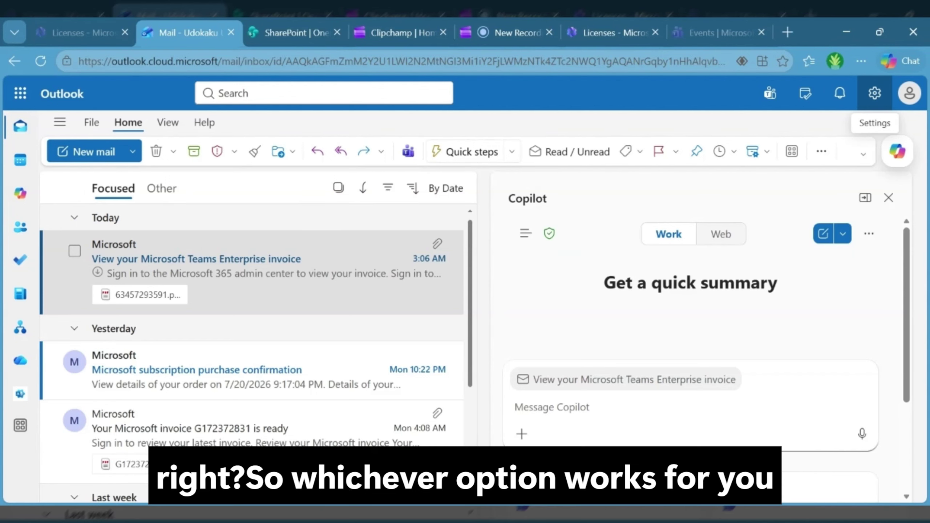
click(875, 93)
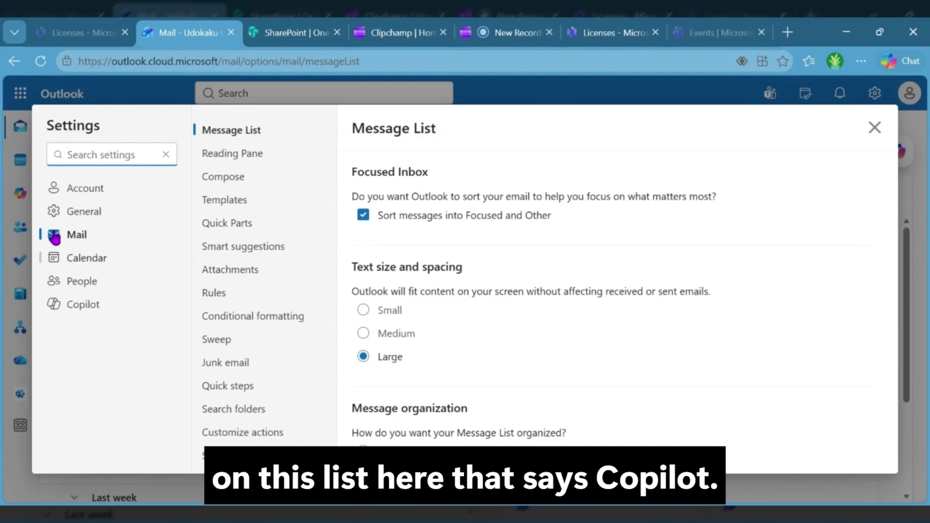
click(96, 317)
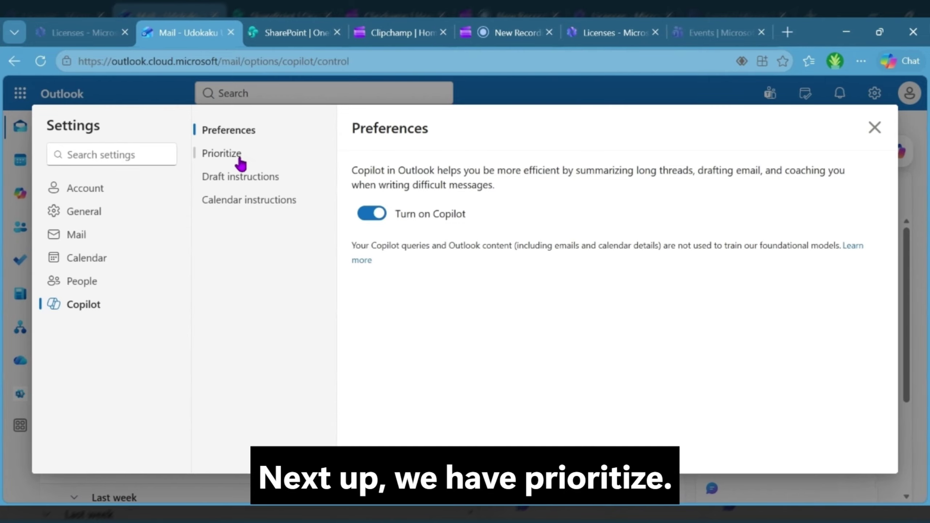
click(240, 163)
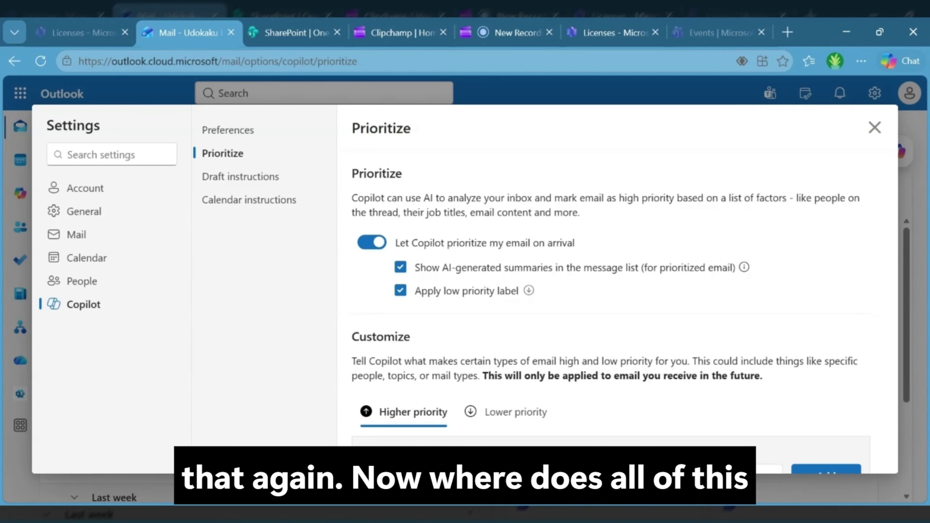
Add a high priority instruction covering emails from the manager, by first name, about AI strategy
scroll(495, 311, down, 3)
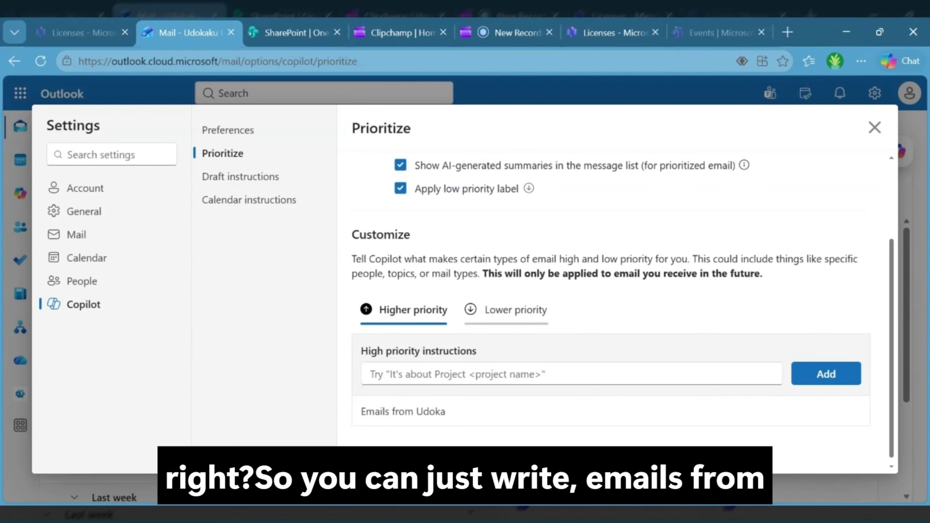
click(517, 376)
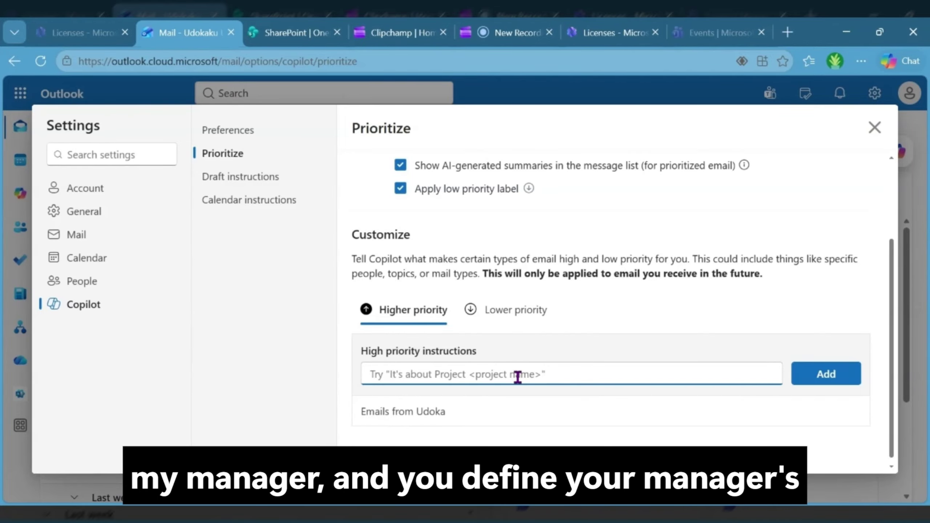
text(Email)
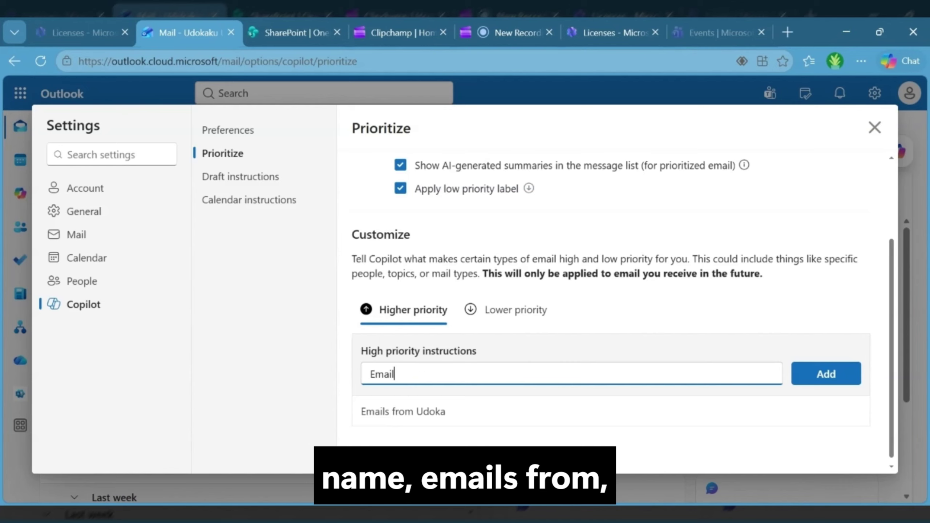
text(s from )
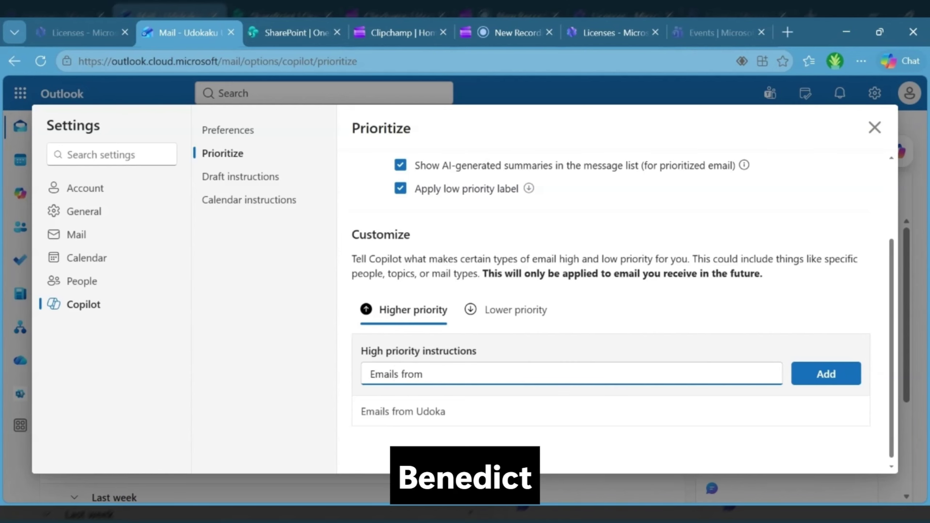
text(Bened)
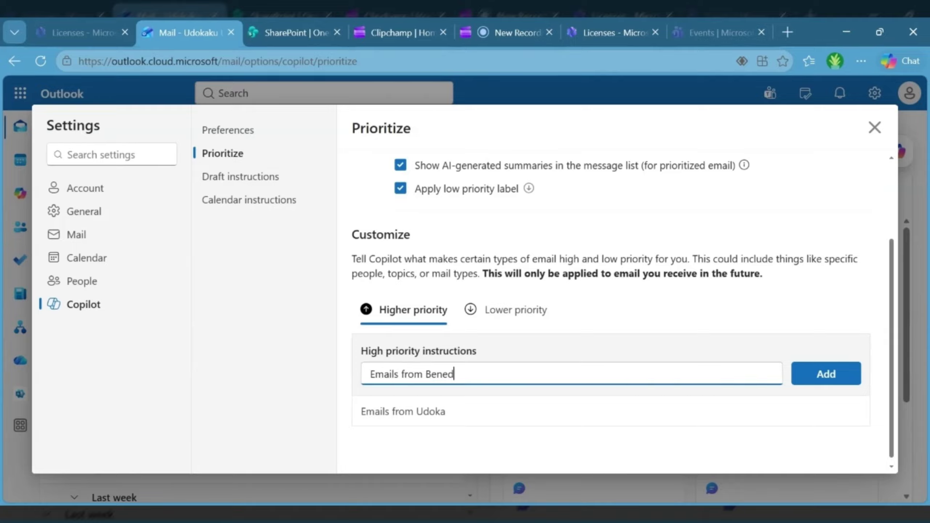
text(ict)
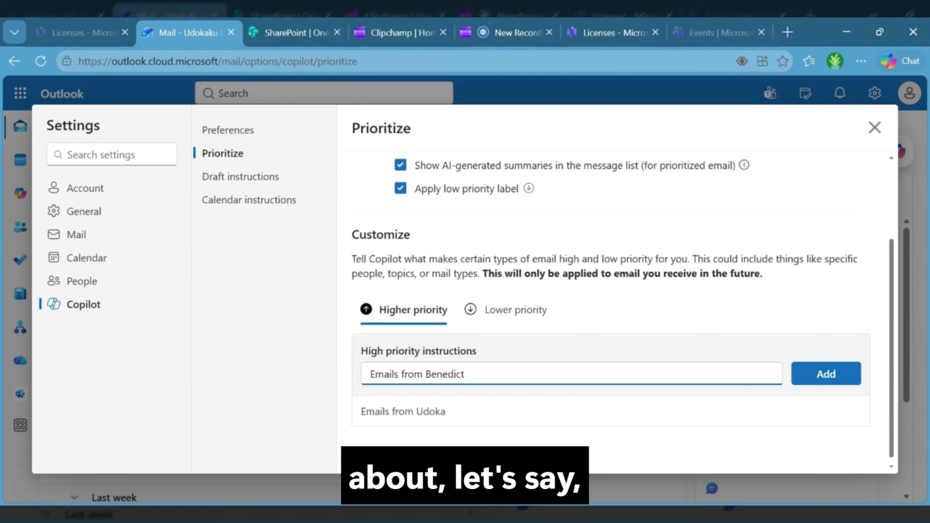
text( about)
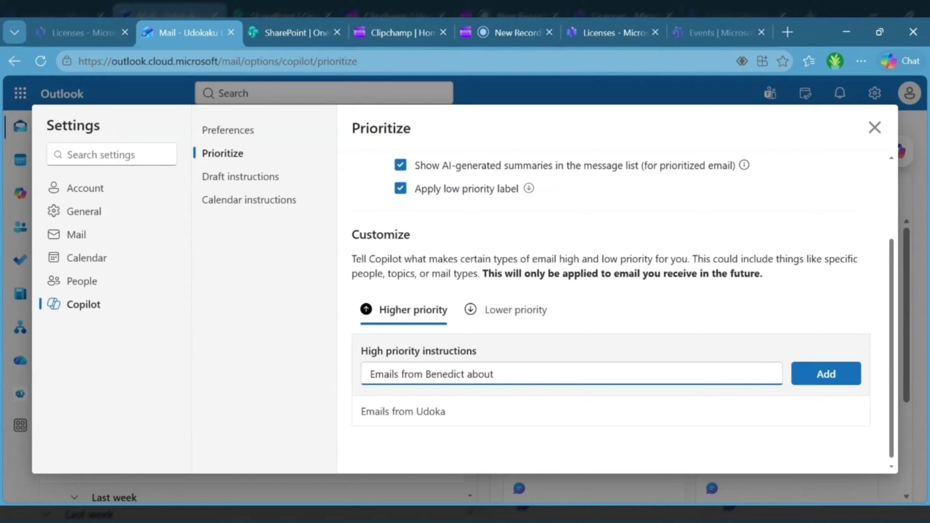
text( AI st)
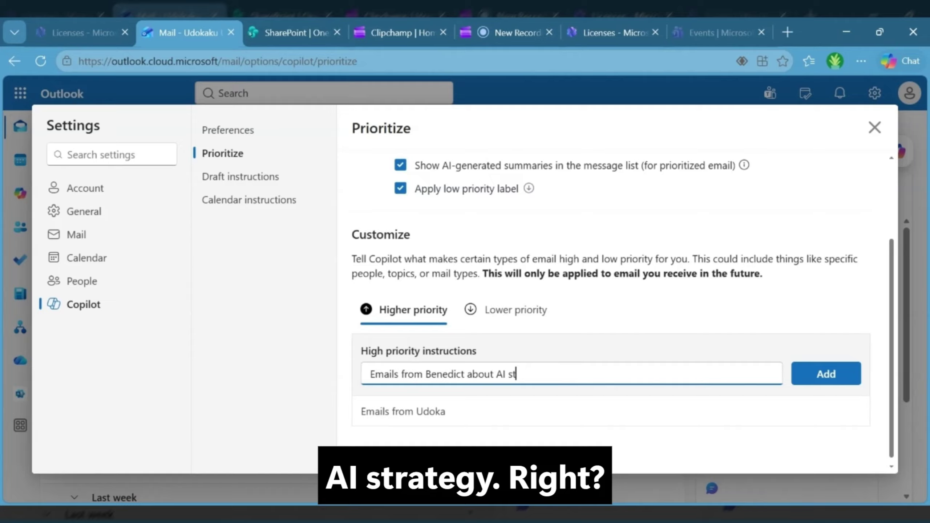
text(rategy)
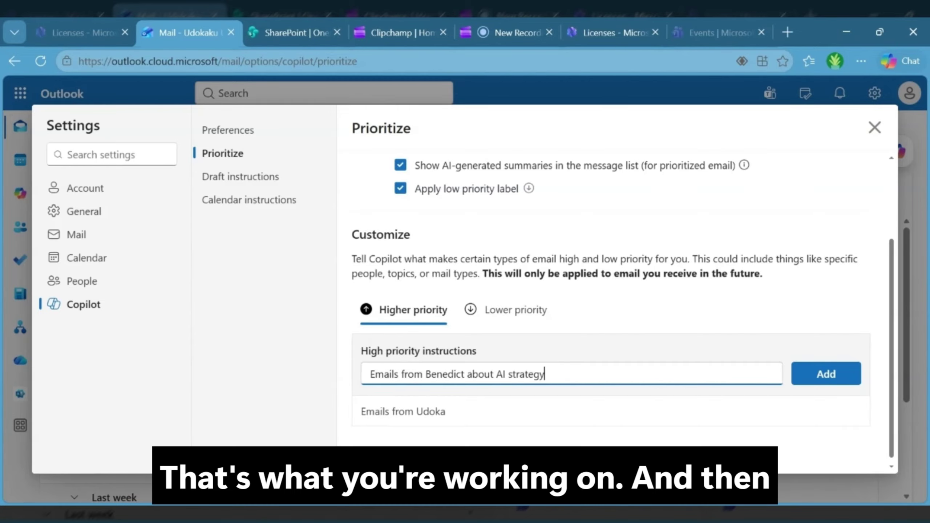
click(817, 385)
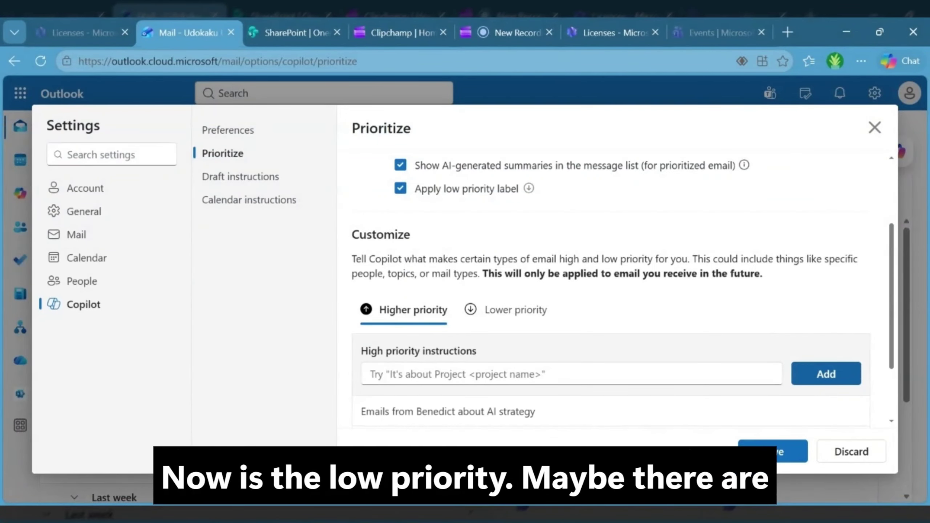
Check the low priority instructions without adding one, and save the Prioritize settings
click(521, 306)
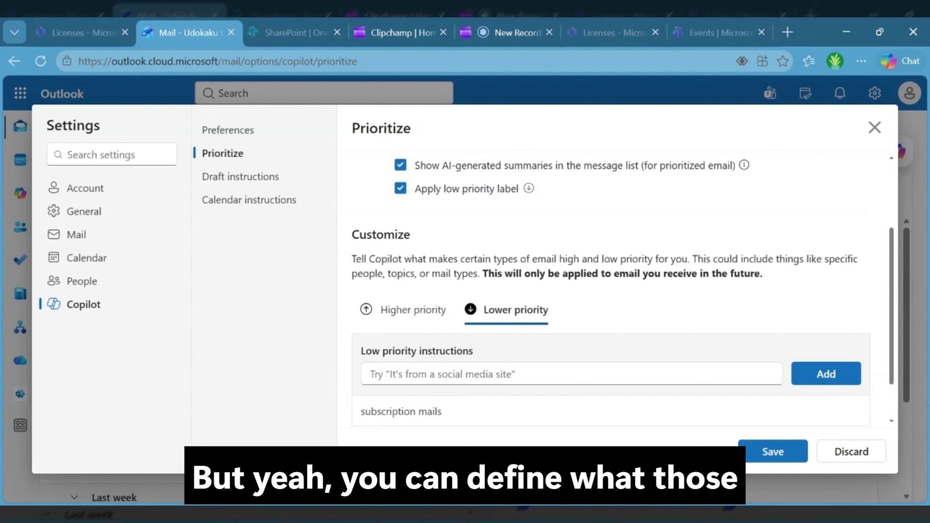
click(535, 374)
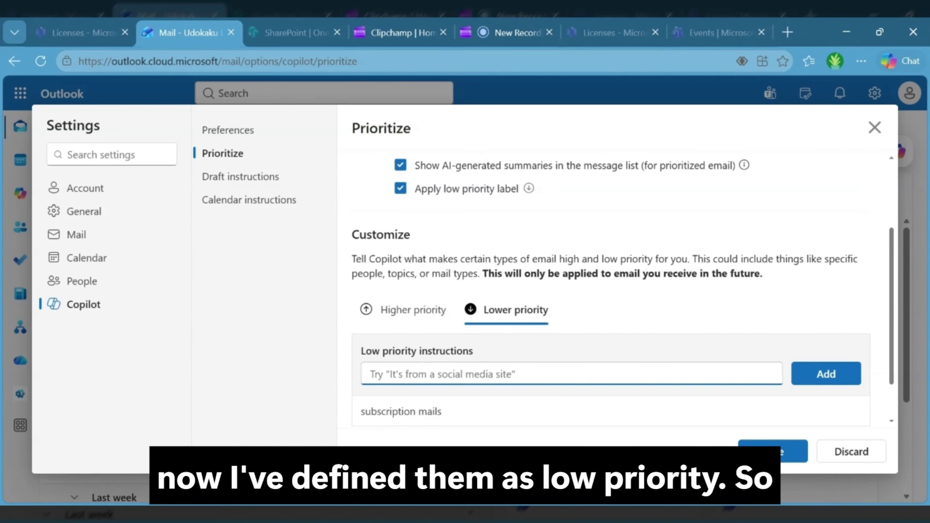
scroll(536, 375, down, 2)
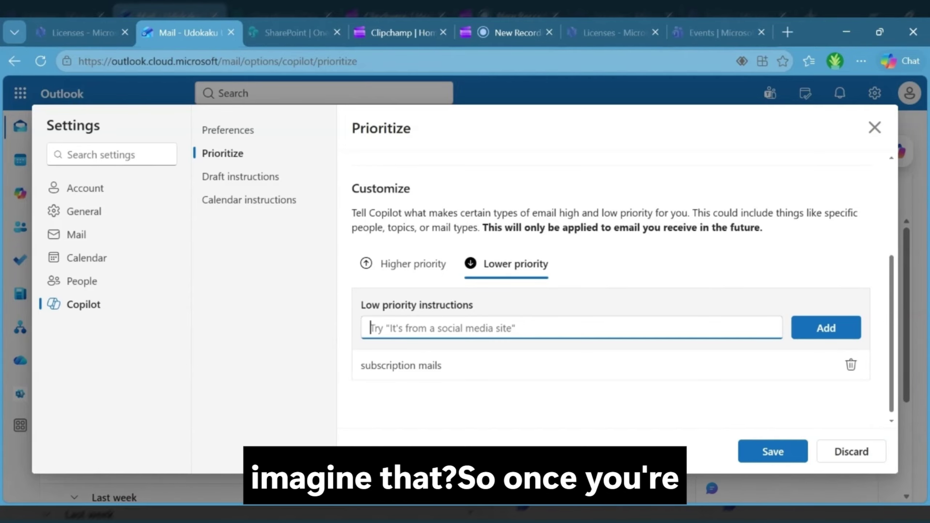
click(772, 458)
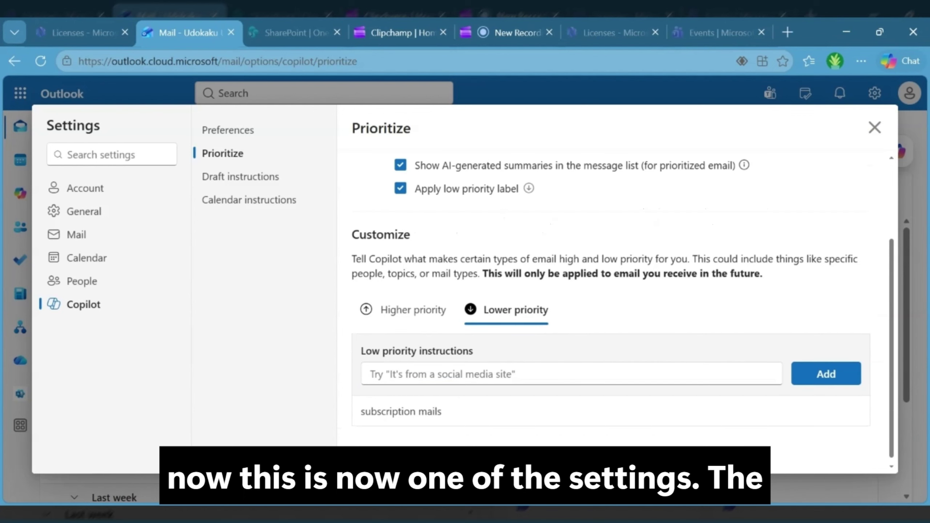
Open the draft instructions and try editing the custom instruction text about deleting canceled meetings
click(255, 181)
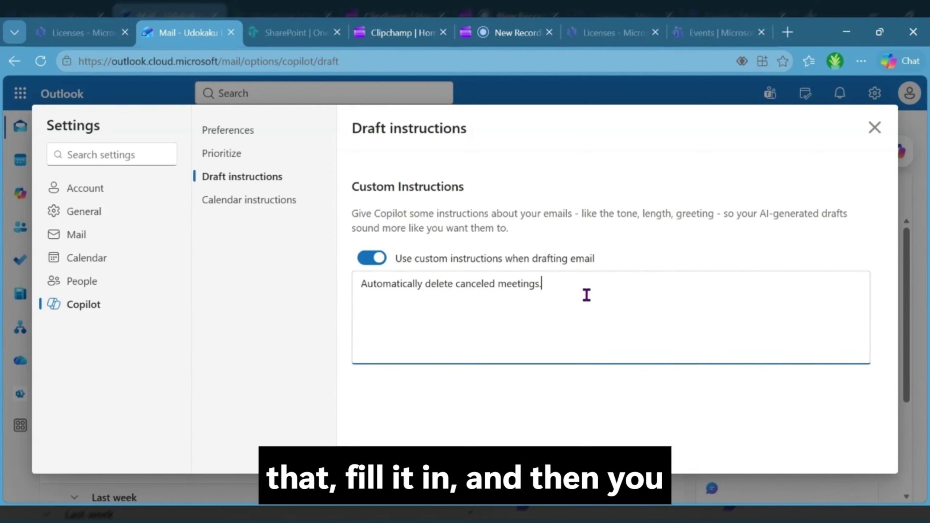
drag(586, 296, 425, 284)
key(End)
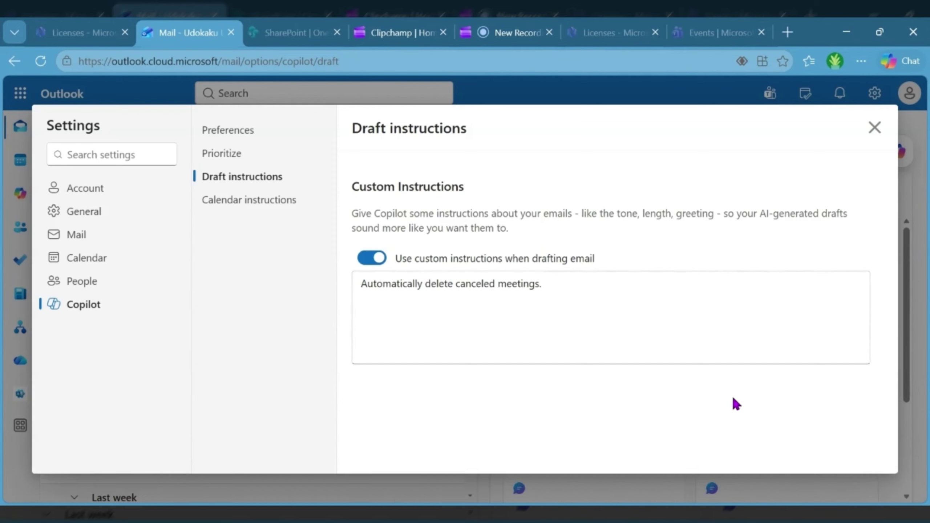
text(gfhgf)
drag(566, 284, 539, 283)
key(BackSpace)
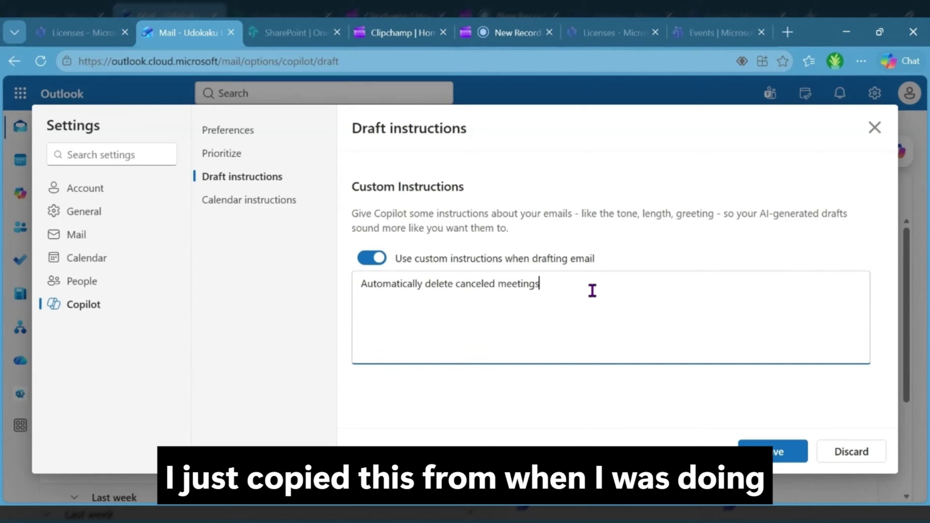
key(ctrl+a)
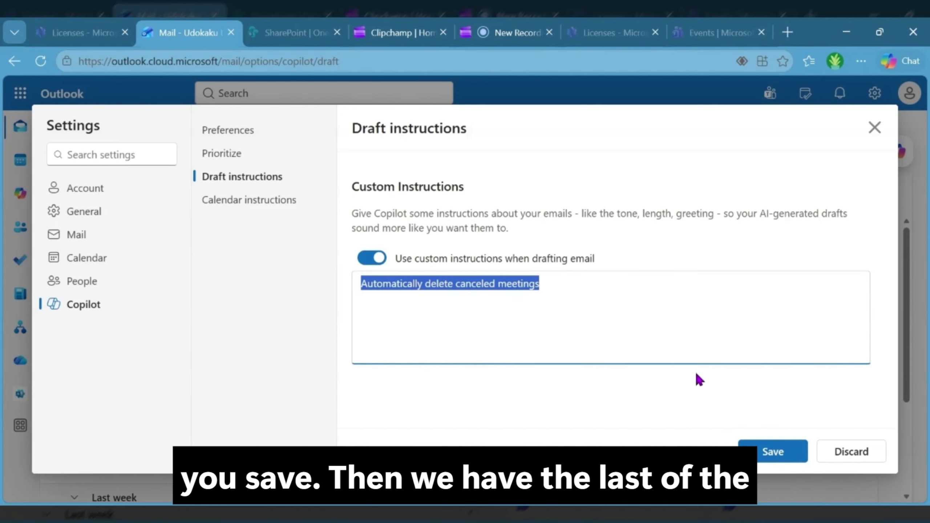
From the calendar instructions settings, have Copilot suggest new instructions and review its patterns, setup rules and recommended starter setup
click(219, 212)
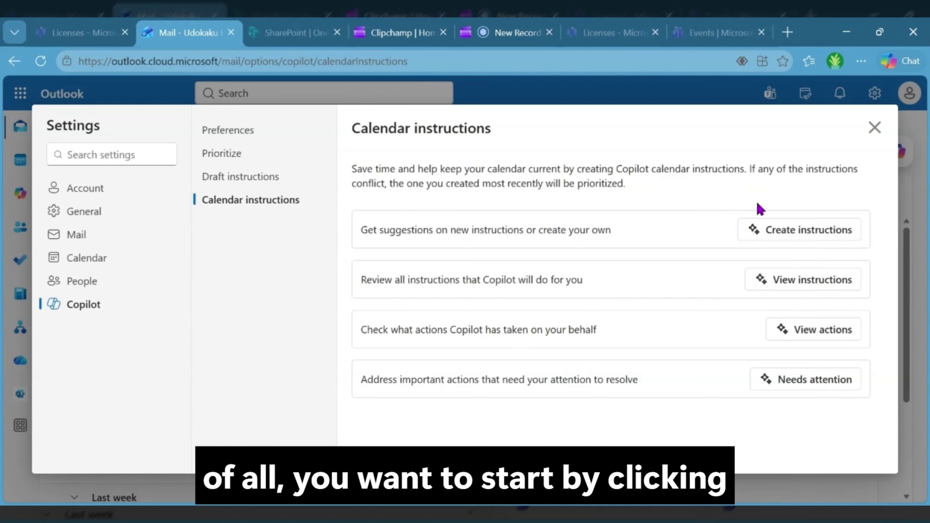
click(764, 232)
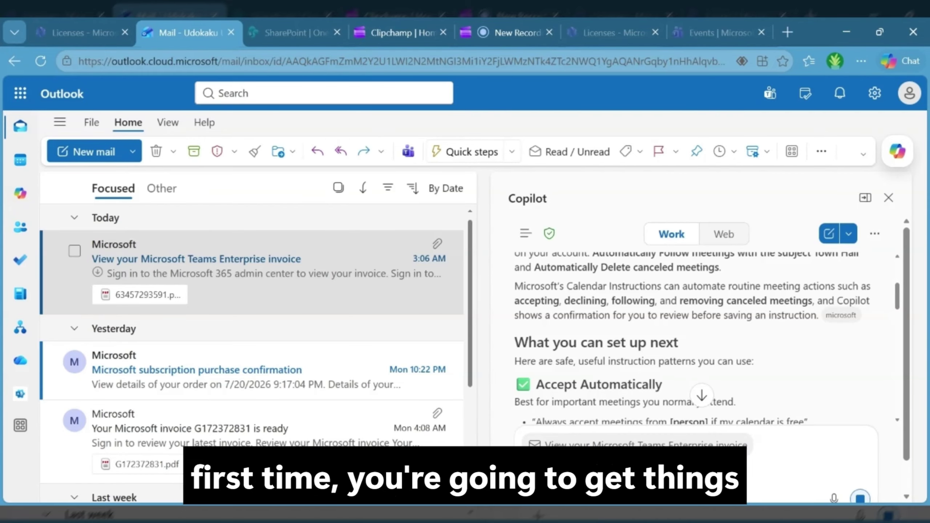
scroll(707, 339, up, 2)
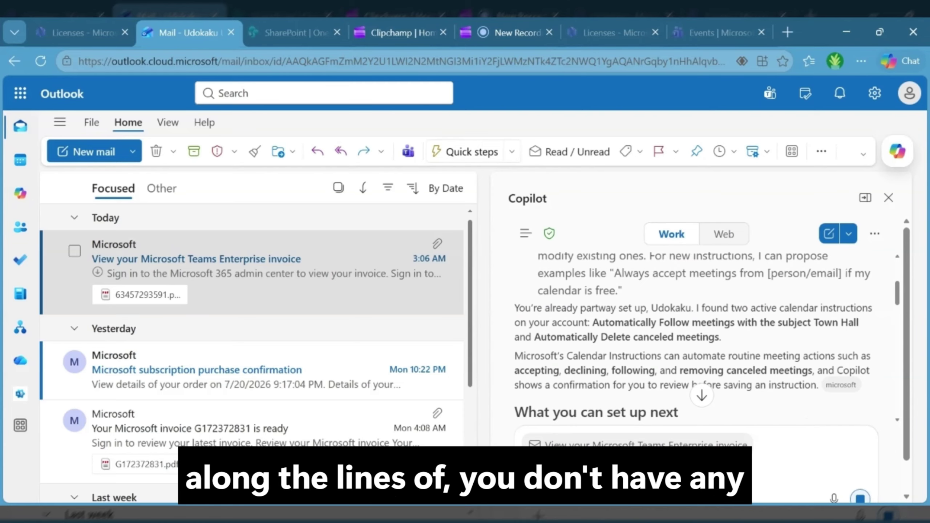
scroll(696, 339, down, 2)
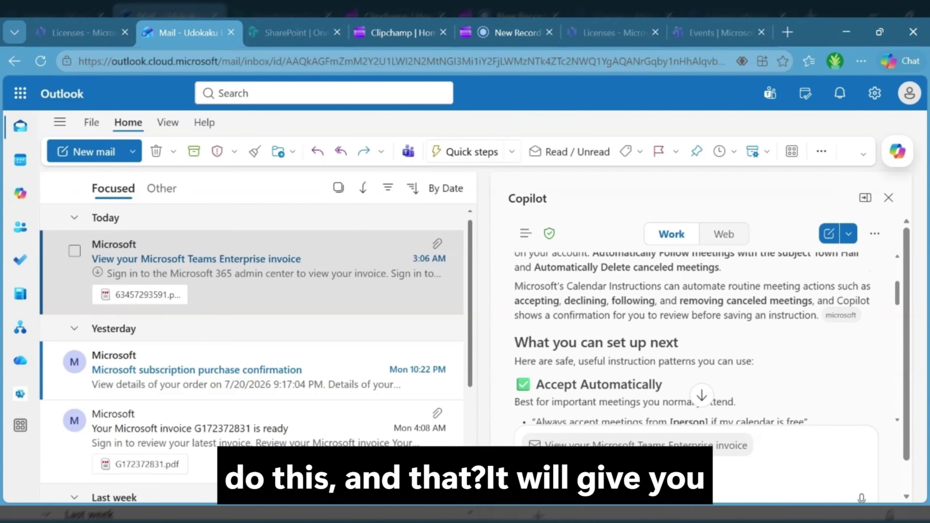
scroll(756, 395, down, 5)
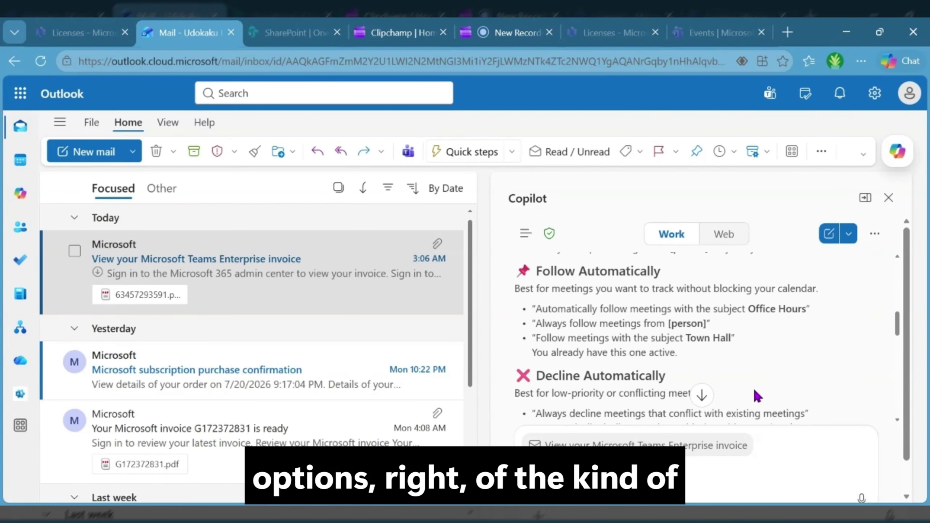
scroll(758, 396, down, 4)
scroll(757, 396, down, 2)
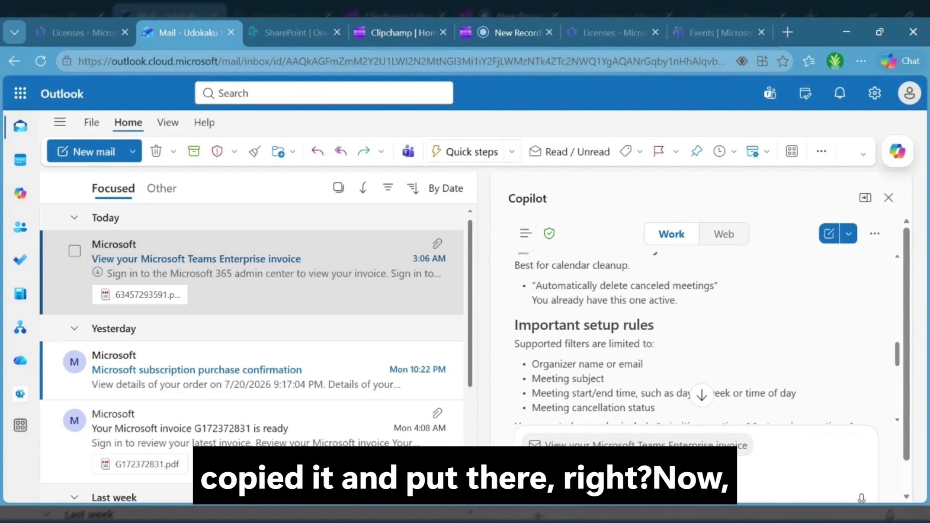
scroll(755, 395, down, 5)
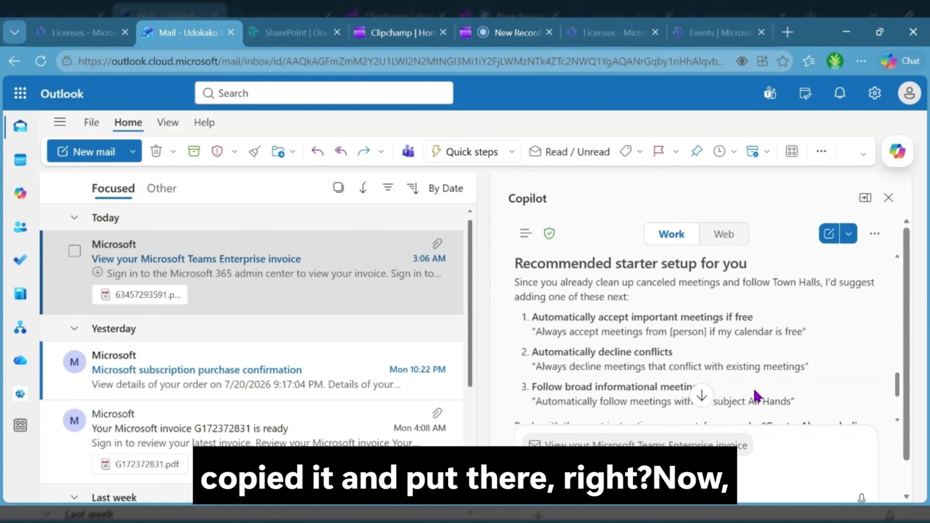
scroll(753, 387, down, 2)
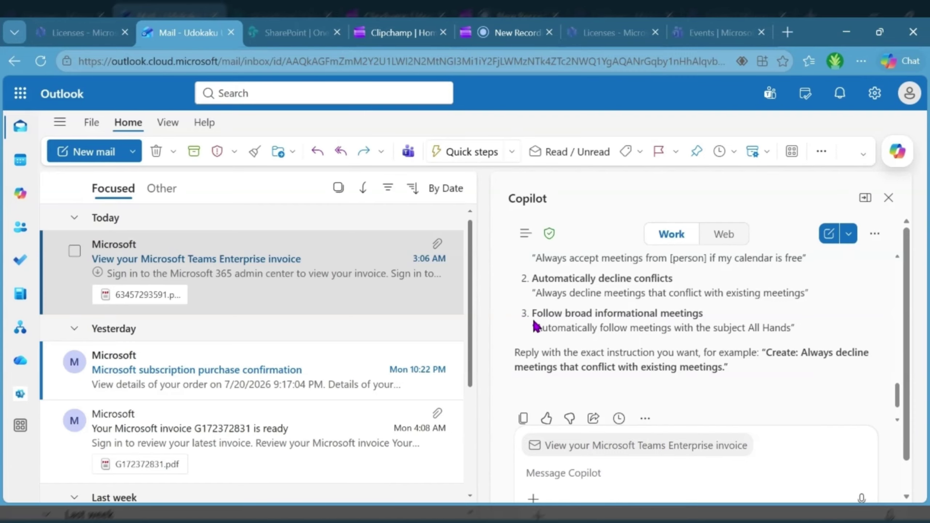
Copy the suggestion "Automatically follow meetings with the subject All Hands" and send it to Copilot as a new calendar instruction
drag(534, 326, 777, 322)
key(ctrl+c)
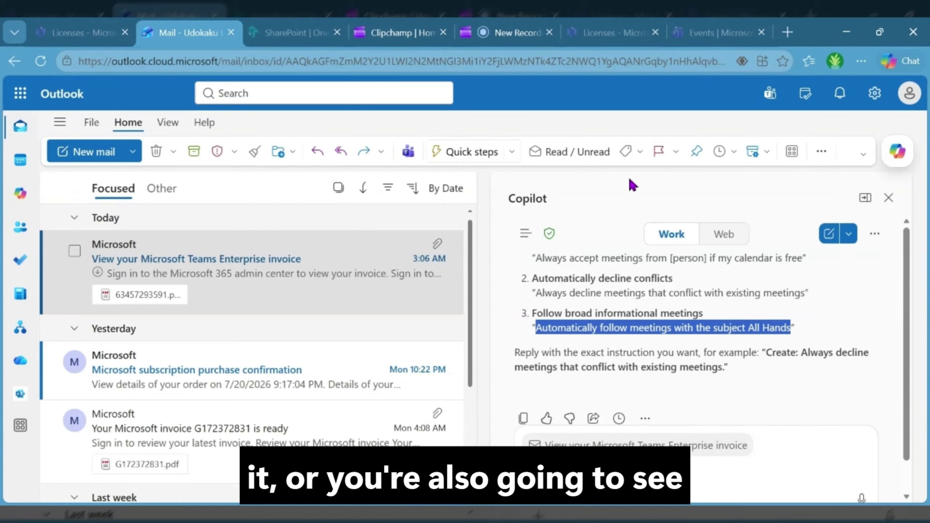
scroll(655, 407, down, 1)
scroll(655, 407, down, 2)
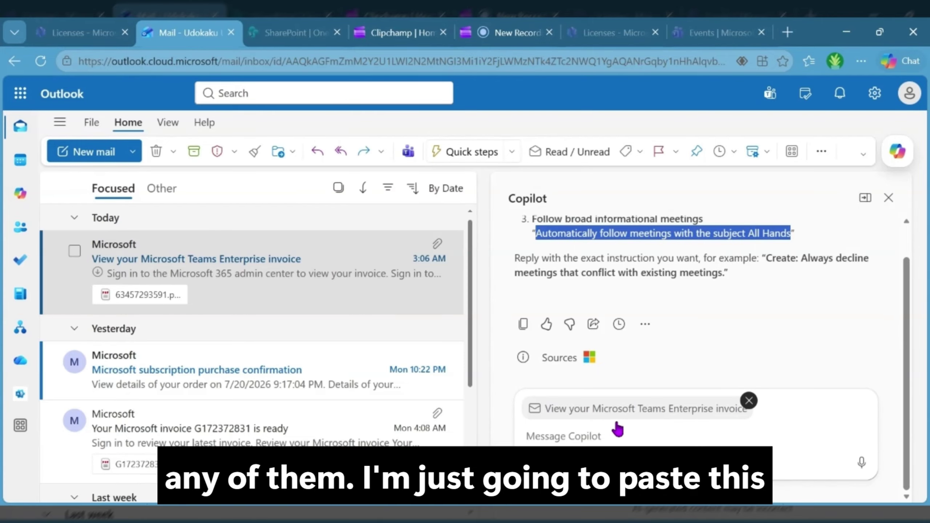
click(559, 437)
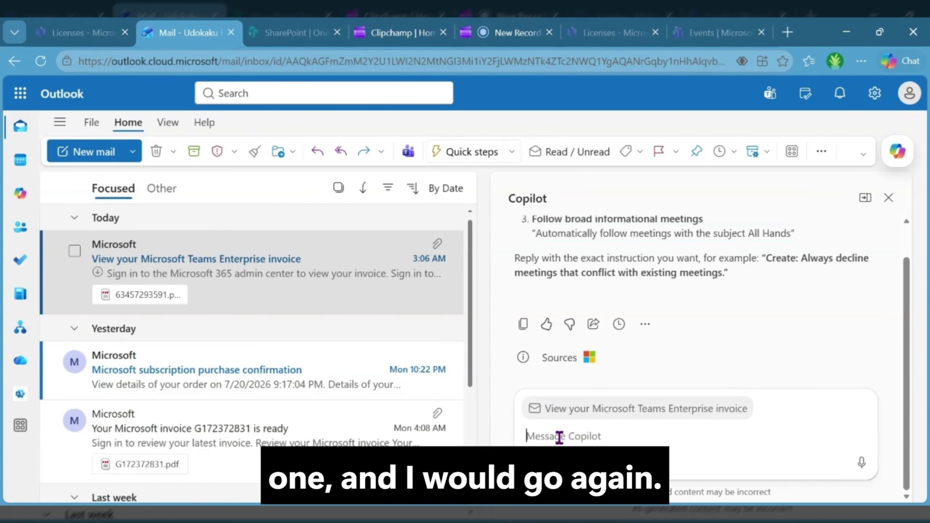
key(ctrl+v)
click(859, 462)
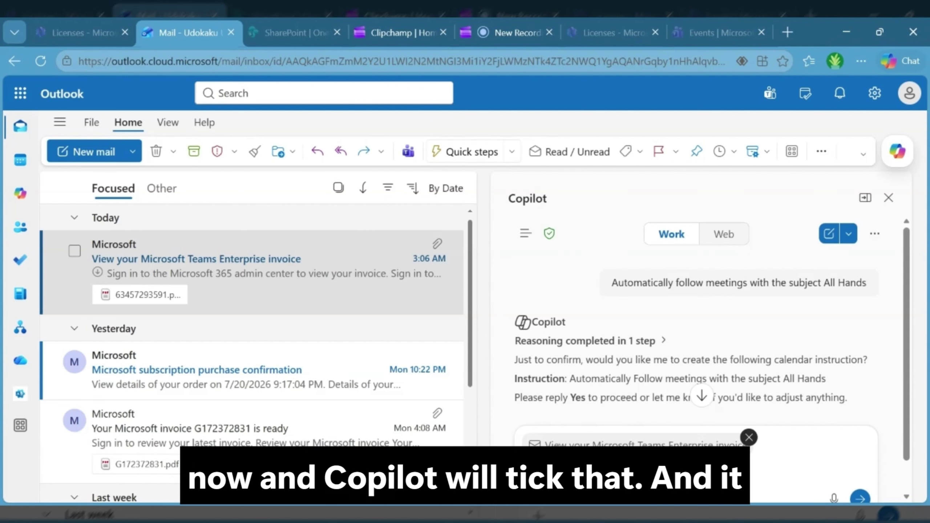
Review Copilot's confirmation request for the All Hands calendar instruction and reply "yes" to create it
scroll(711, 358, down, 4)
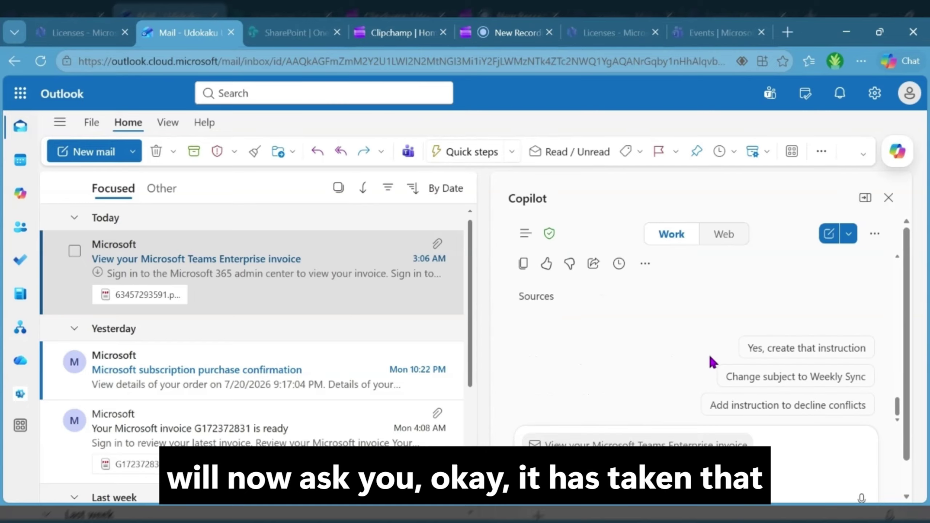
key(Return)
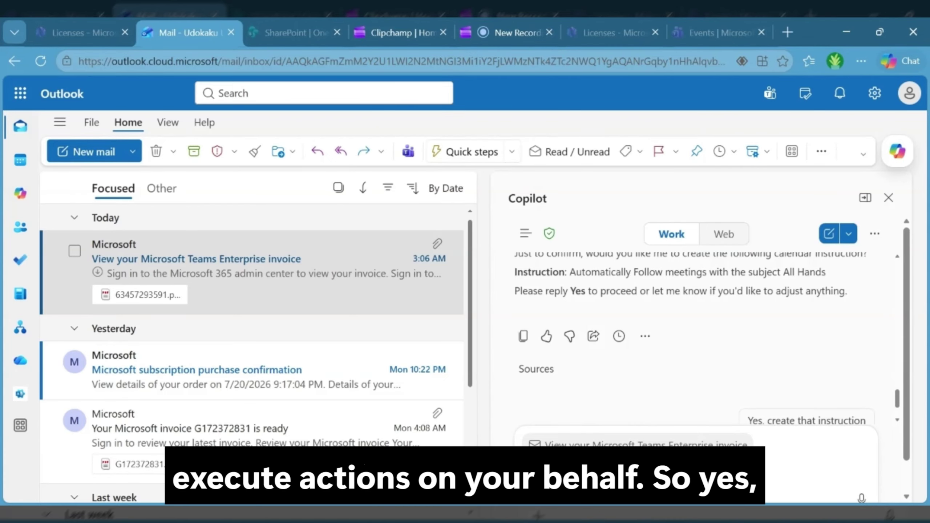
text(yes)
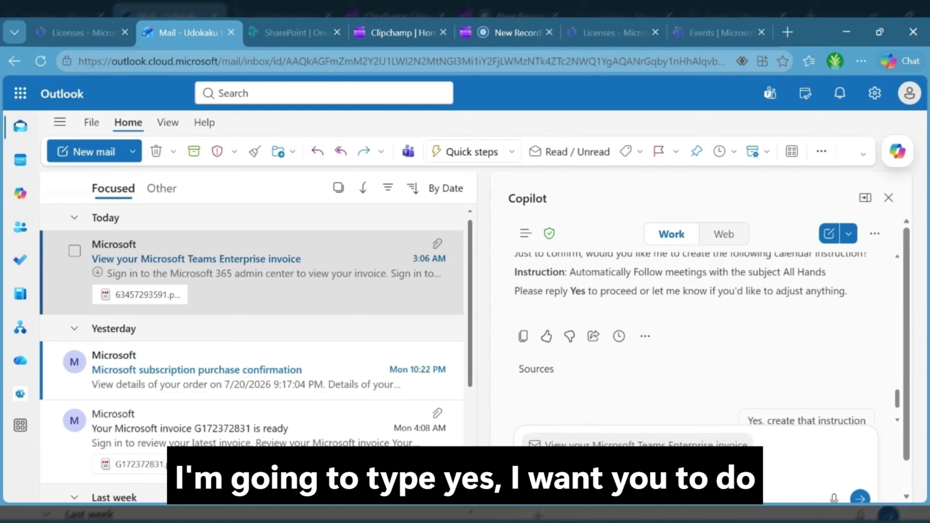
key(Return)
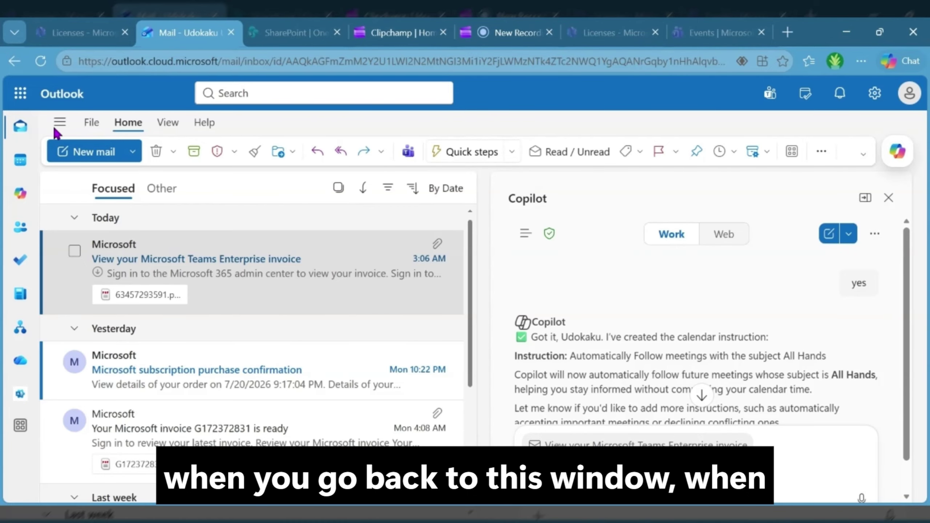
From the Copilot calendar instructions settings, have Copilot list all calendar instructions and review the active follow and delete rules
click(91, 123)
click(137, 239)
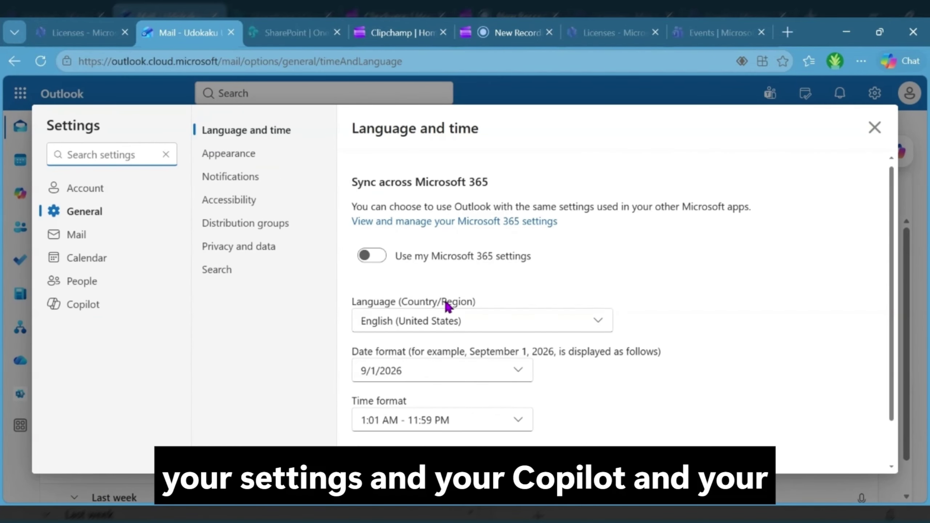
click(110, 310)
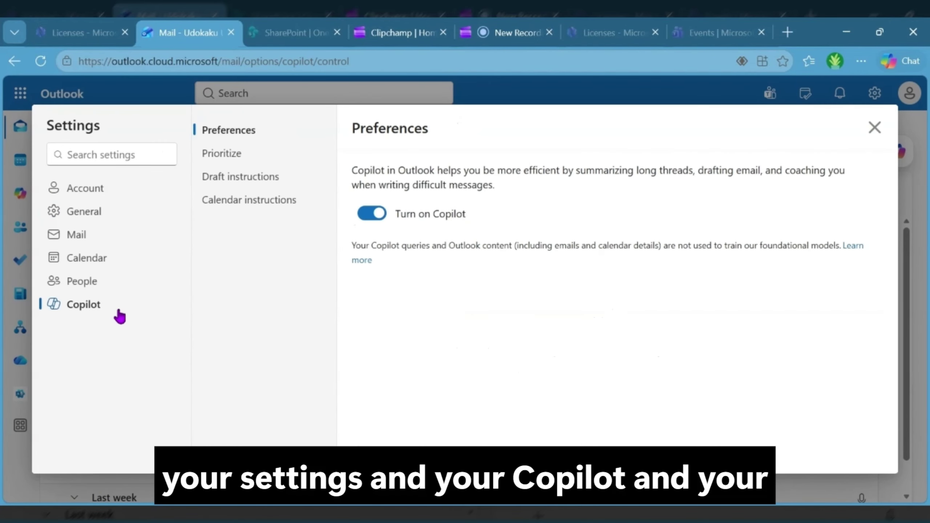
click(250, 200)
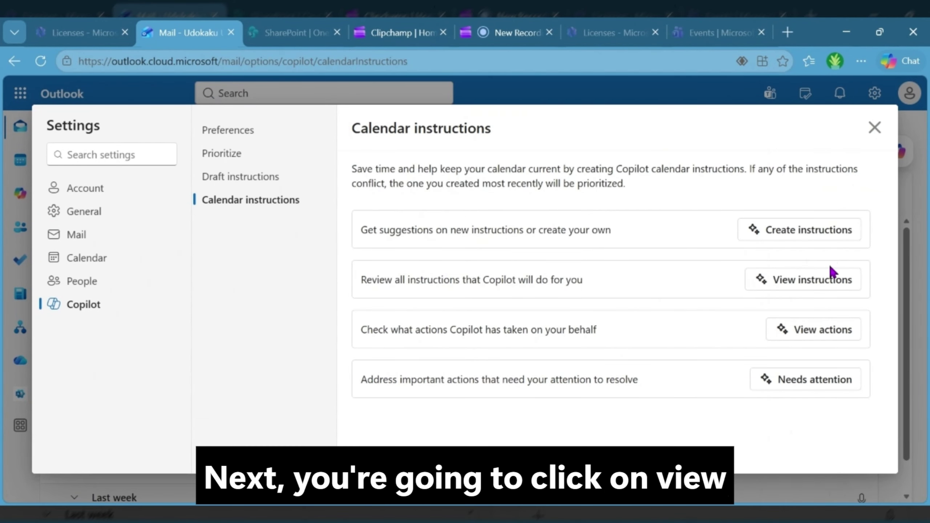
click(823, 281)
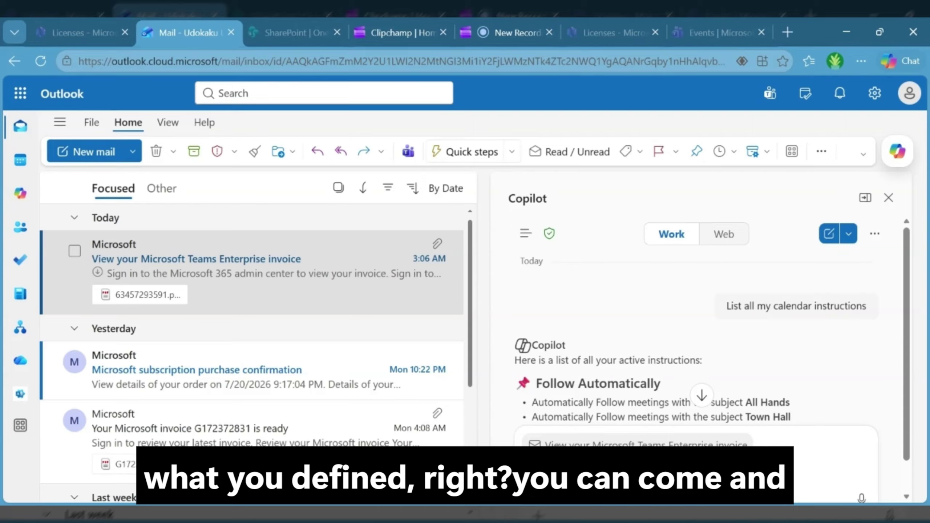
scroll(833, 374, down, 1)
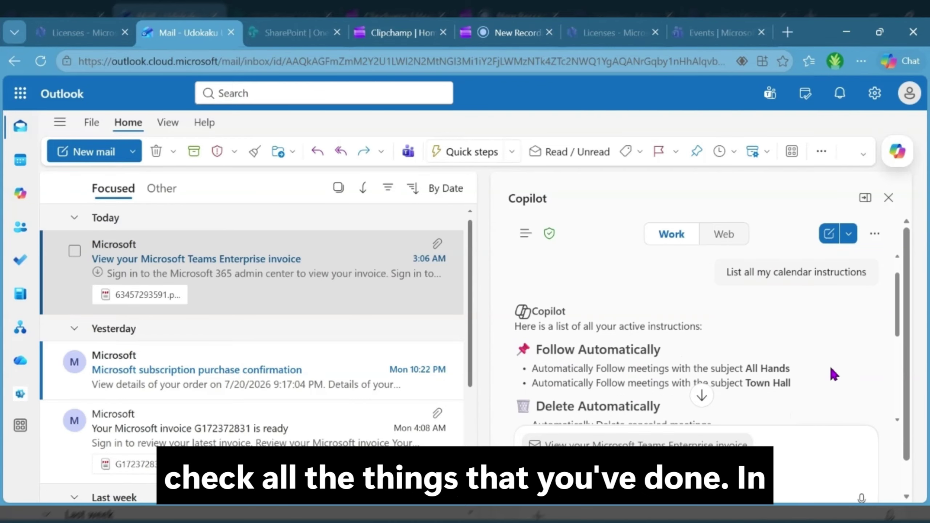
scroll(833, 374, down, 5)
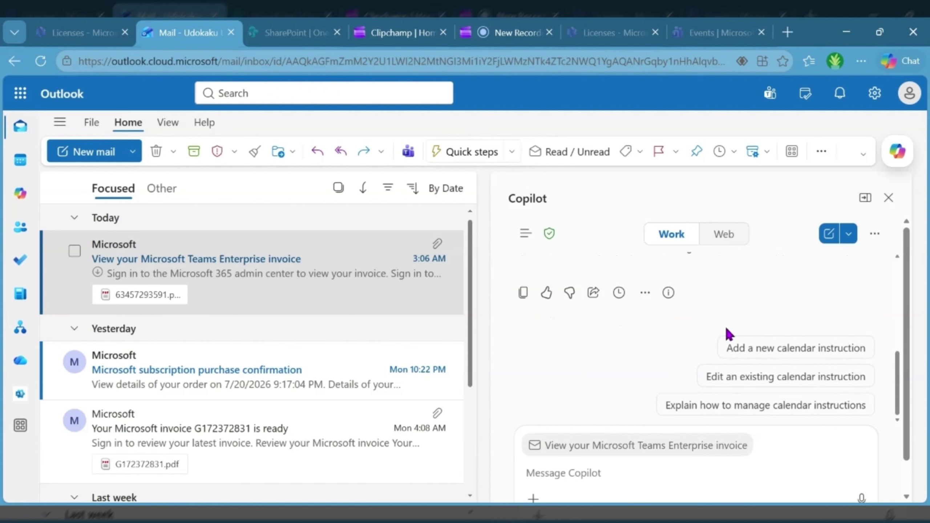
scroll(715, 314, up, 3)
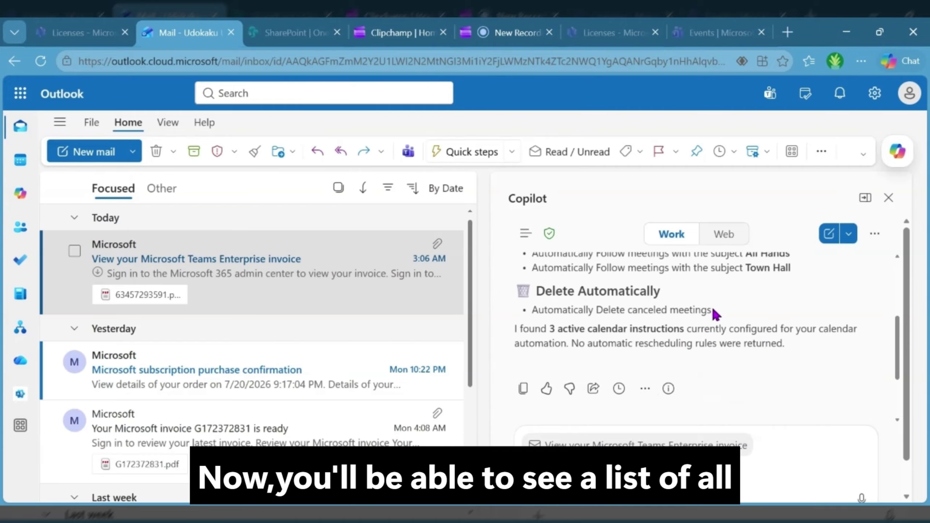
scroll(716, 314, up, 3)
scroll(712, 315, down, 2)
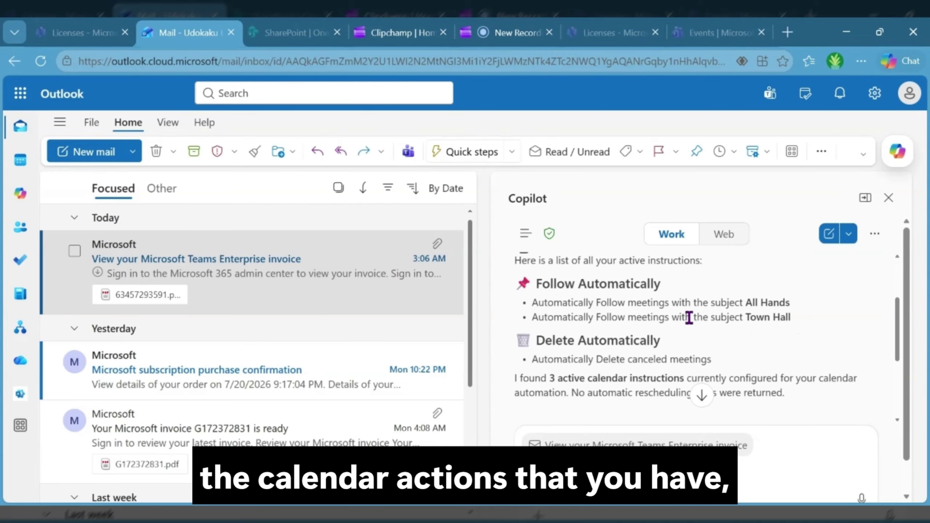
scroll(689, 317, down, 2)
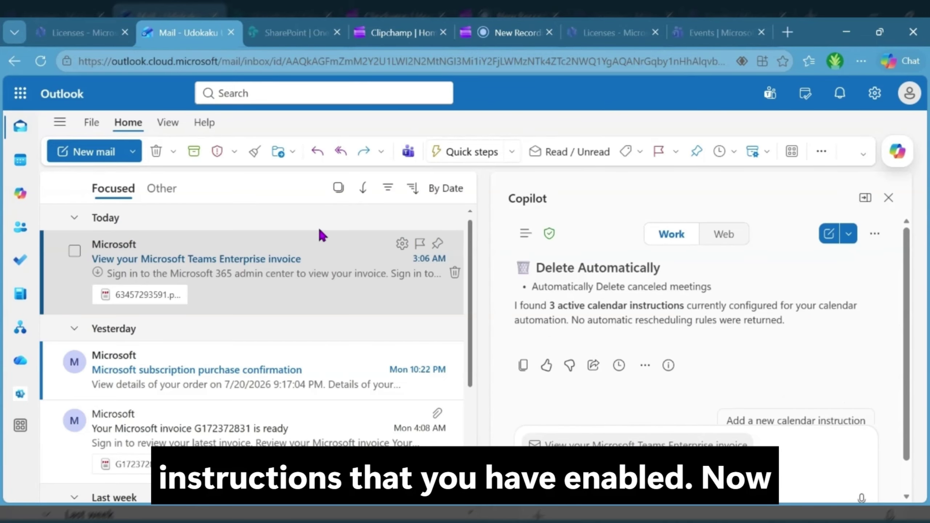
From the Copilot calendar instructions settings, have Copilot show the actions taken on your behalf and read its report
click(91, 122)
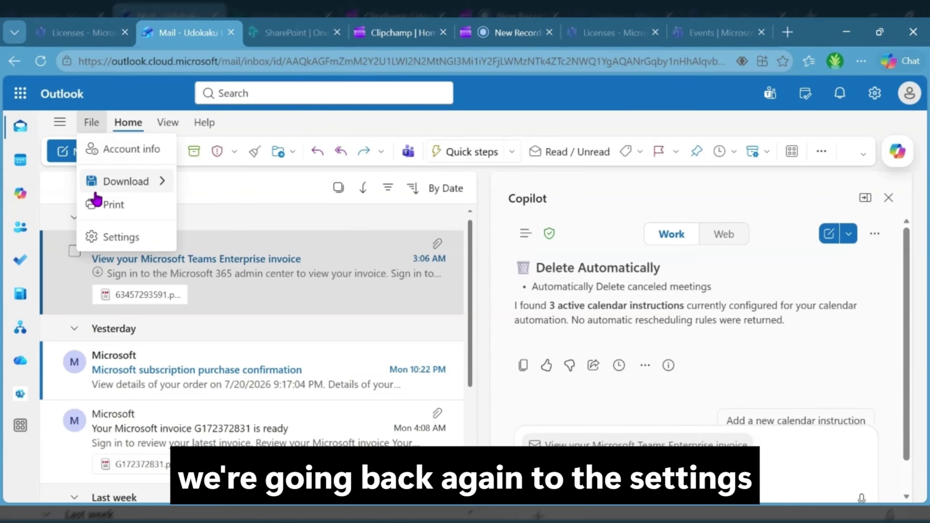
click(117, 237)
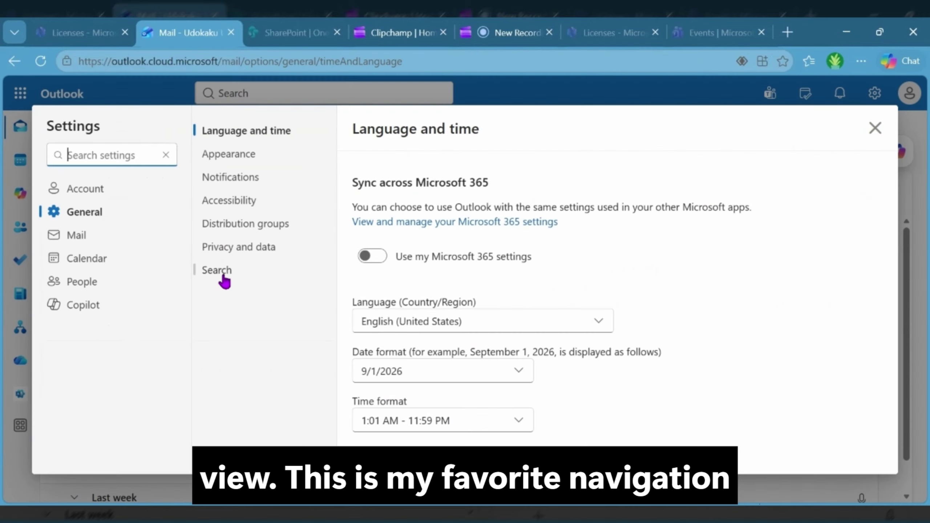
click(92, 304)
click(286, 200)
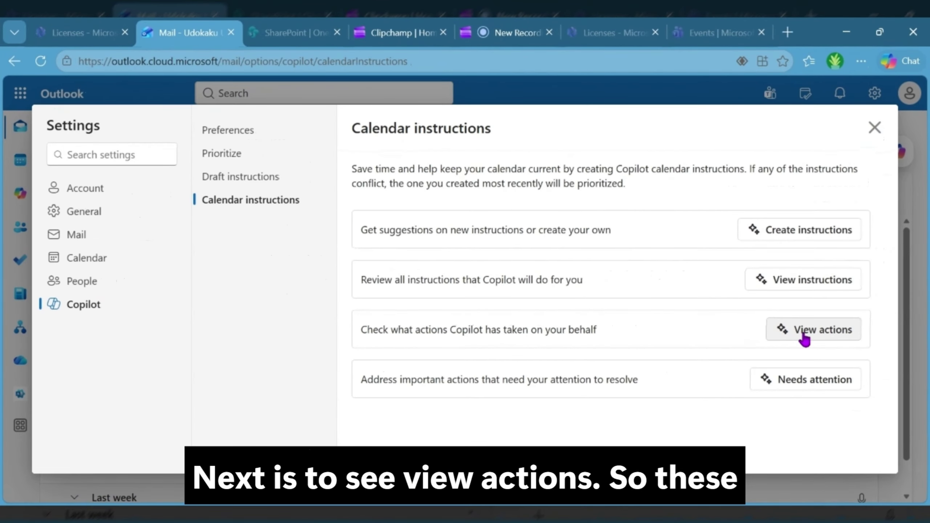
click(805, 338)
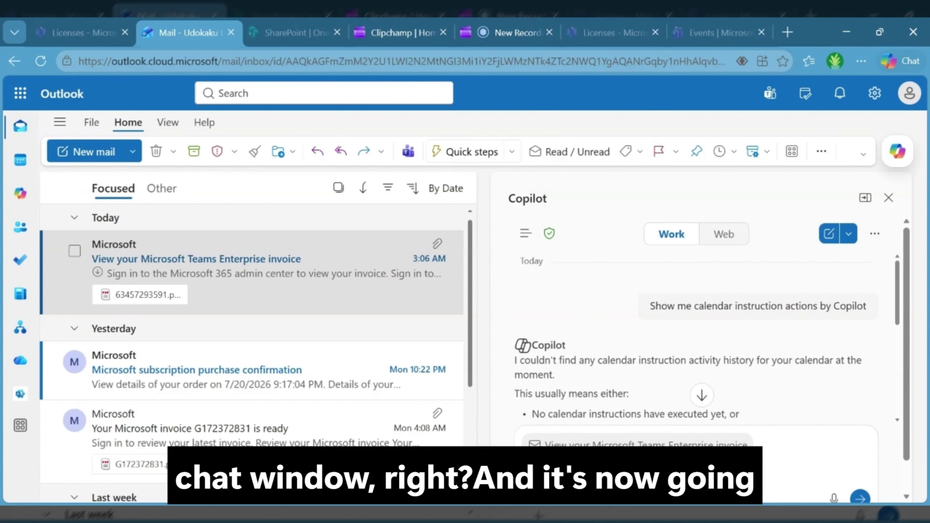
scroll(806, 336, down, 2)
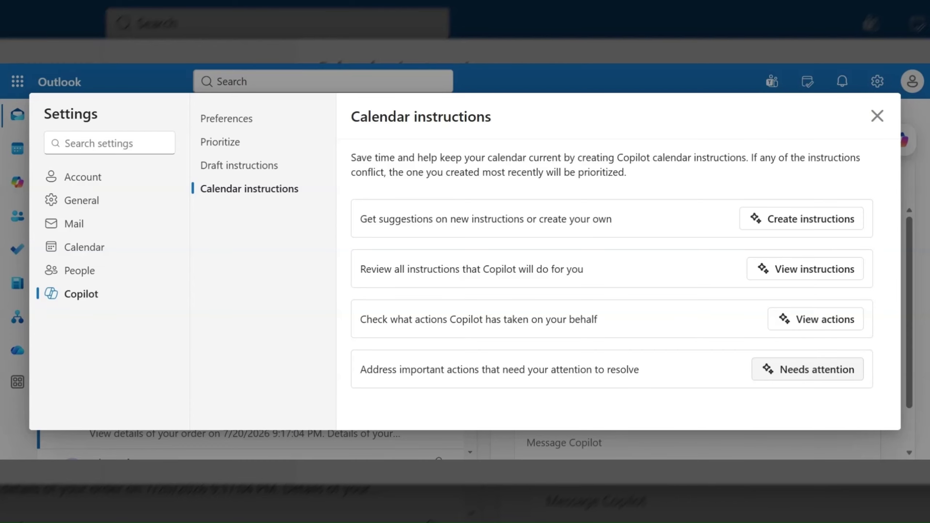
Have Copilot show the calendar instruction actions that need attention and read through its response
click(780, 376)
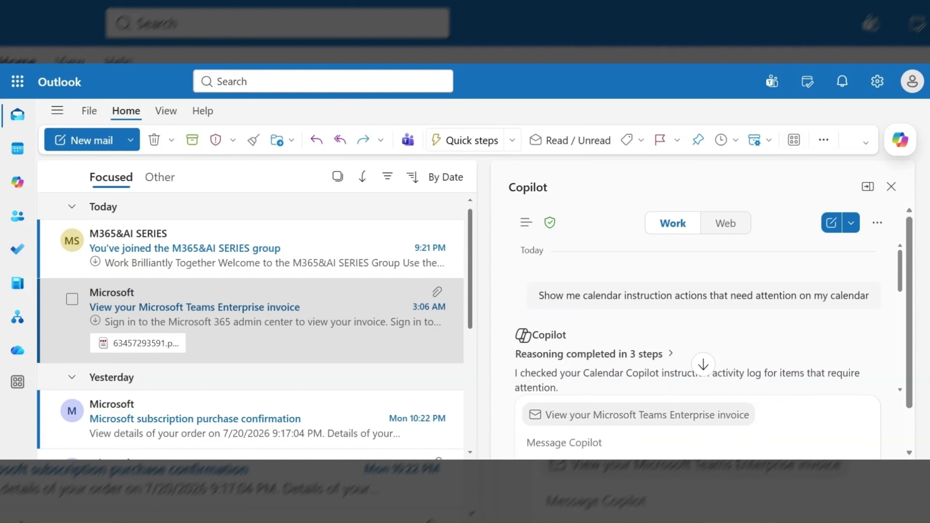
scroll(805, 334, down, 2)
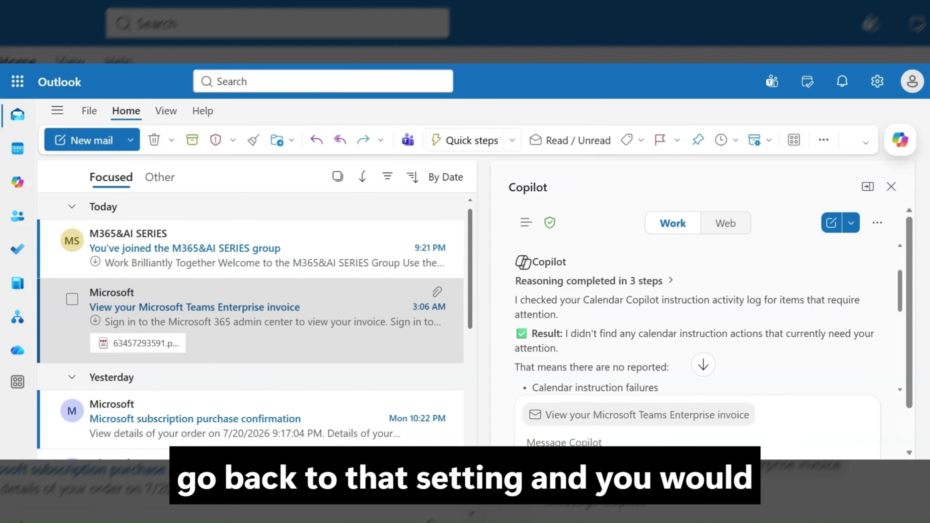
scroll(802, 329, down, 7)
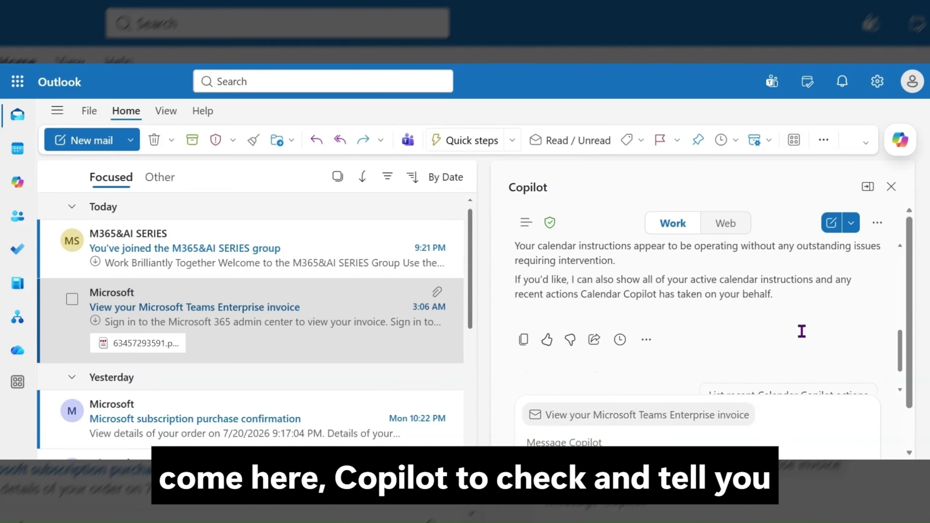